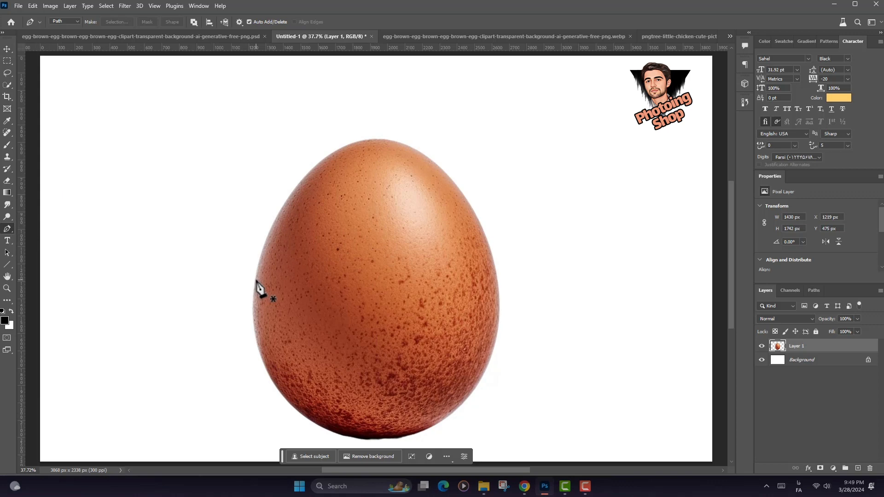
Draw a closed zigzag path with the Pen tool around a jagged band spanning the egg's middle from edge to edge
click(256, 280)
click(281, 313)
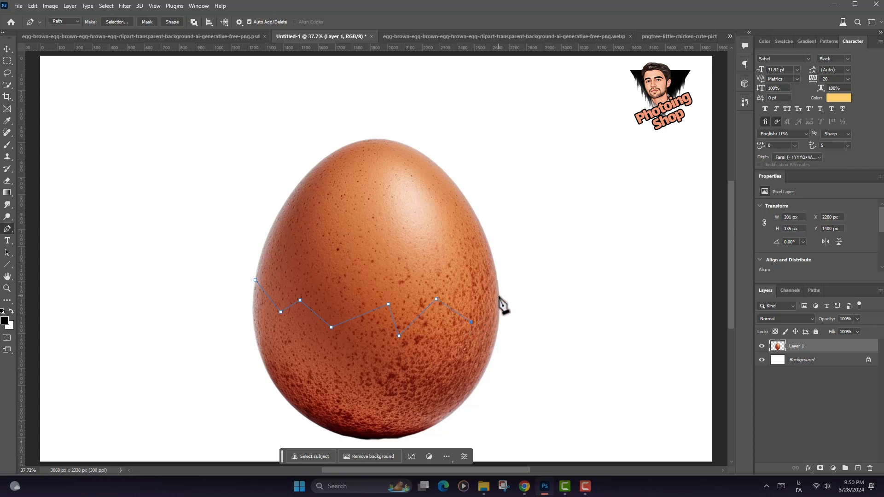
click(466, 256)
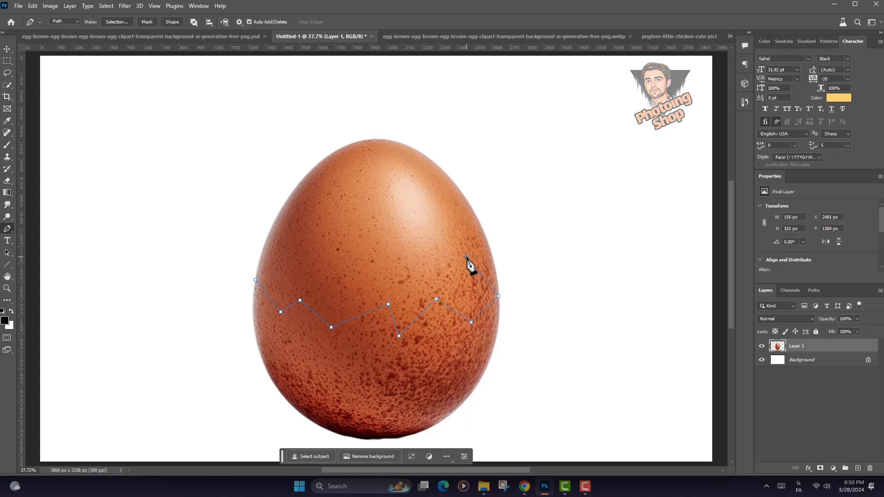
click(428, 269)
click(394, 250)
click(361, 279)
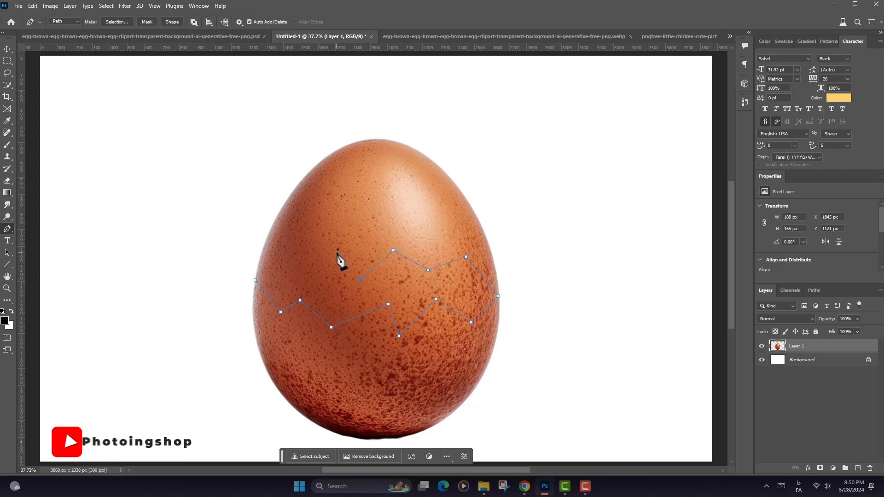
click(336, 252)
click(306, 275)
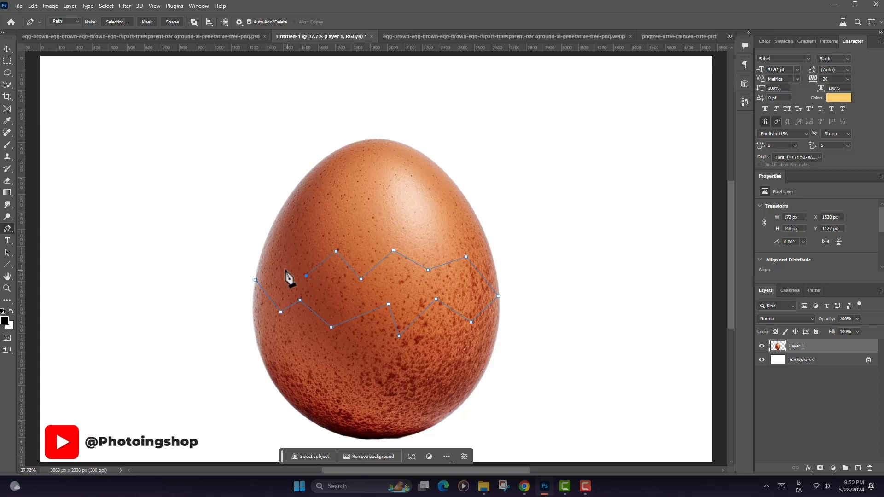
click(256, 279)
Convert the closed zigzag path across the egg into a selection
right_click(369, 314)
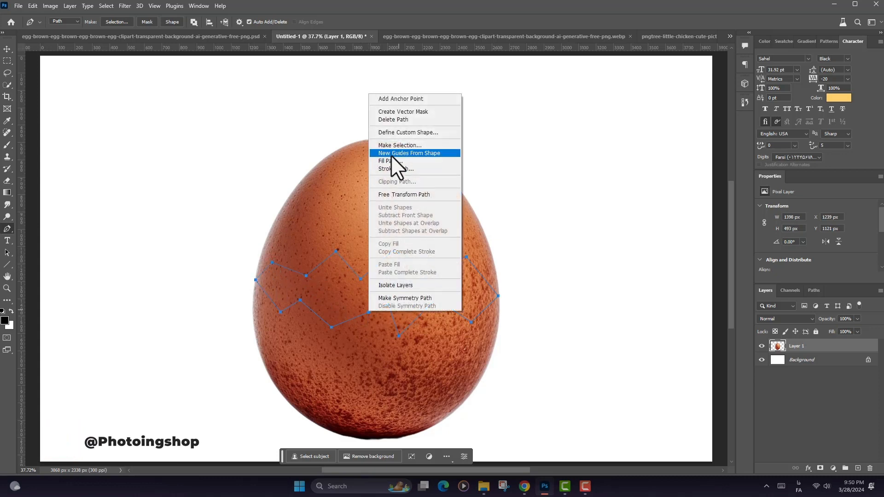
click(397, 144)
click(487, 129)
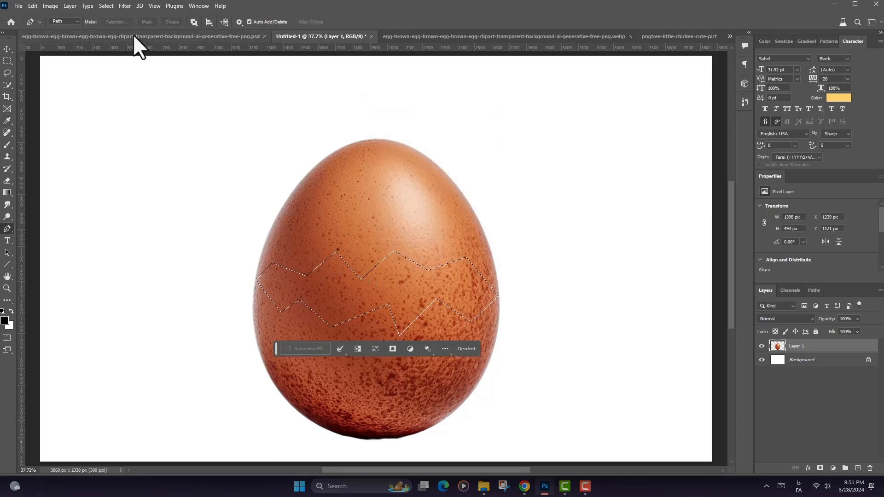
Invert the selection and erase the upper part of the egg above the zigzag band
click(106, 6)
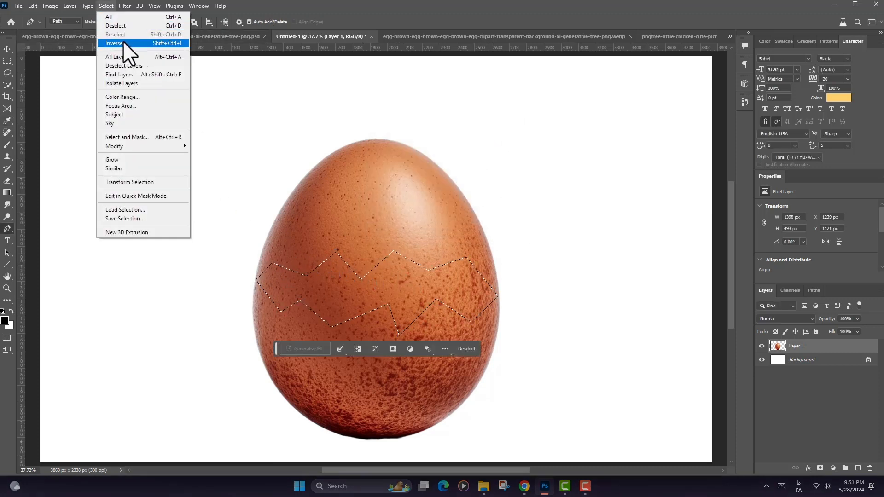
click(123, 43)
click(5, 181)
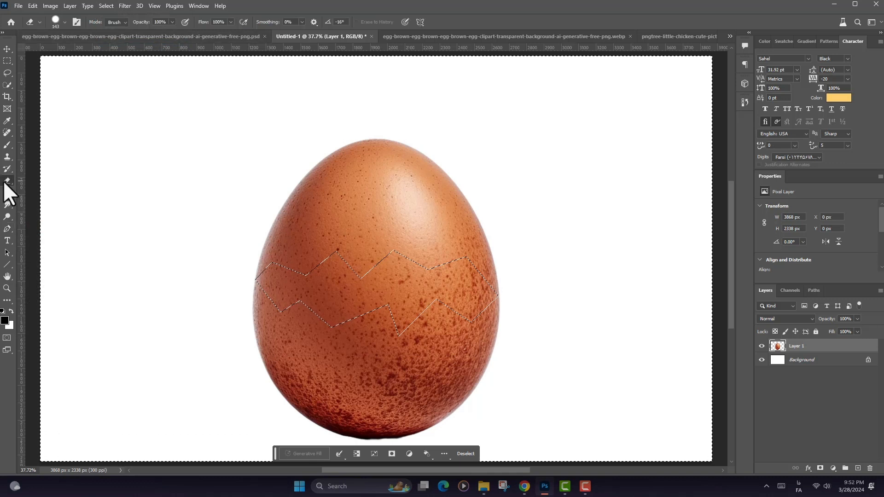
drag(499, 284, 467, 224)
mouse_move(260, 267)
mouse_down()
mouse_move(300, 210)
mouse_move(290, 221)
mouse_move(376, 154)
mouse_move(403, 142)
mouse_move(329, 191)
mouse_move(490, 144)
mouse_move(320, 184)
mouse_move(311, 201)
mouse_move(478, 214)
mouse_move(504, 226)
mouse_move(483, 244)
mouse_move(428, 252)
mouse_move(419, 216)
mouse_move(377, 261)
mouse_move(373, 231)
mouse_move(338, 236)
mouse_move(340, 215)
mouse_move(338, 250)
mouse_move(282, 261)
mouse_move(316, 275)
mouse_move(302, 271)
mouse_move(337, 271)
mouse_up()
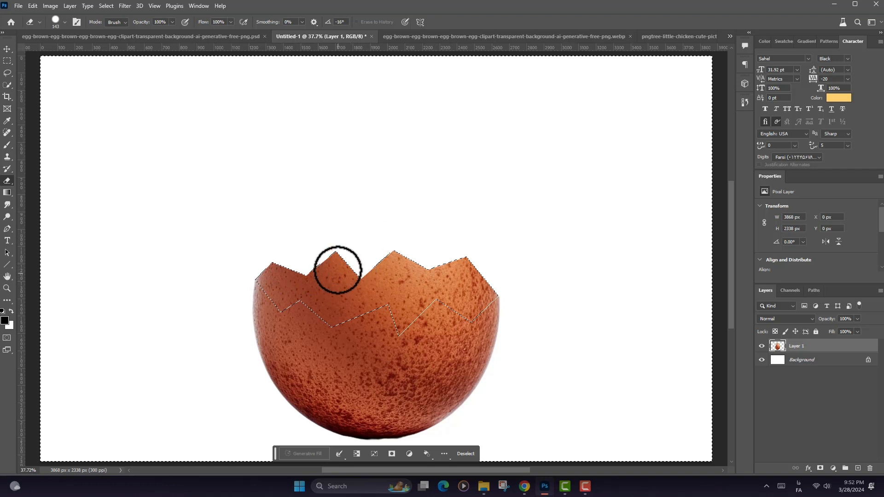
Invert the selection again so that only the zigzag band across the shell is selected
key(v)
click(103, 6)
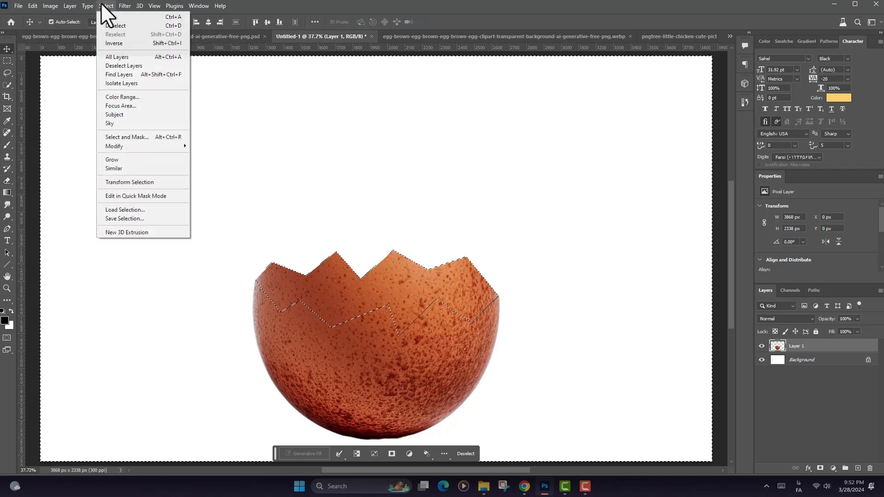
click(125, 45)
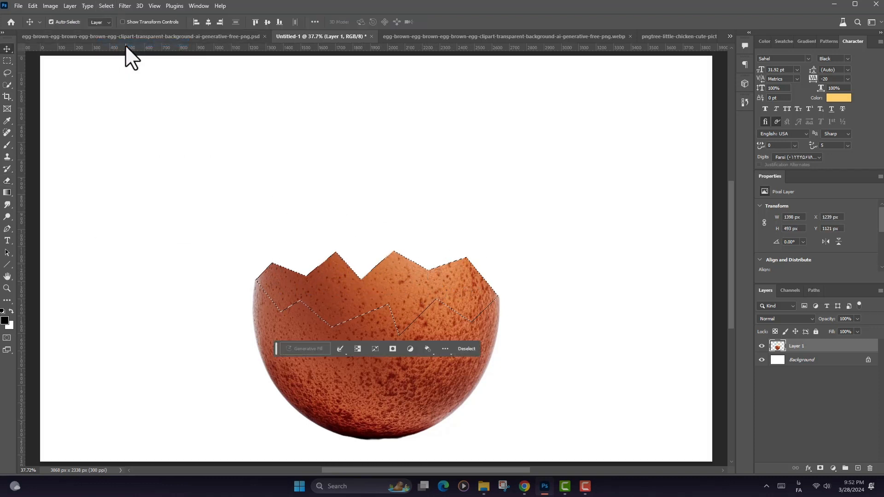
Add a light peach Solid Color fill layer within the zigzag selection for the inside of the shell
click(834, 465)
click(824, 306)
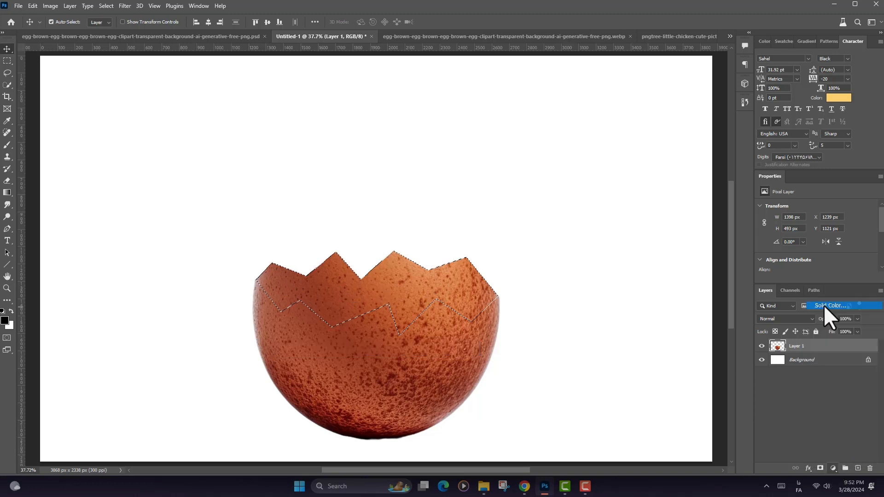
click(437, 322)
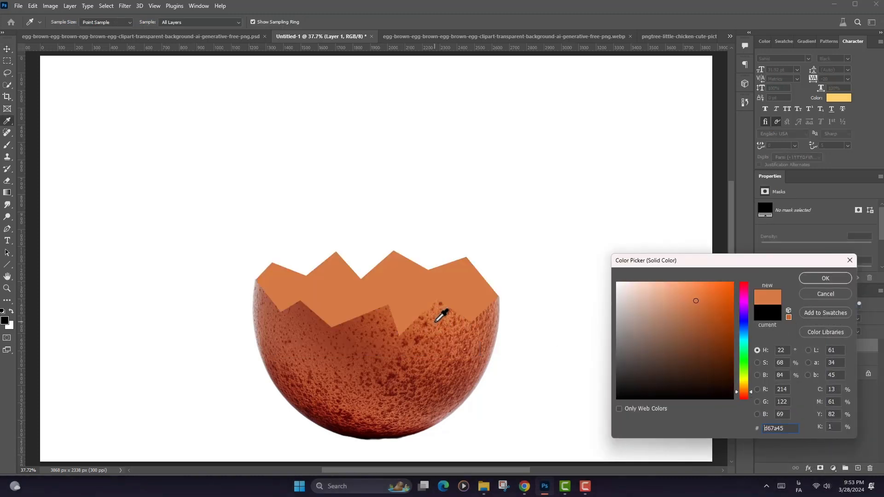
click(436, 321)
click(435, 327)
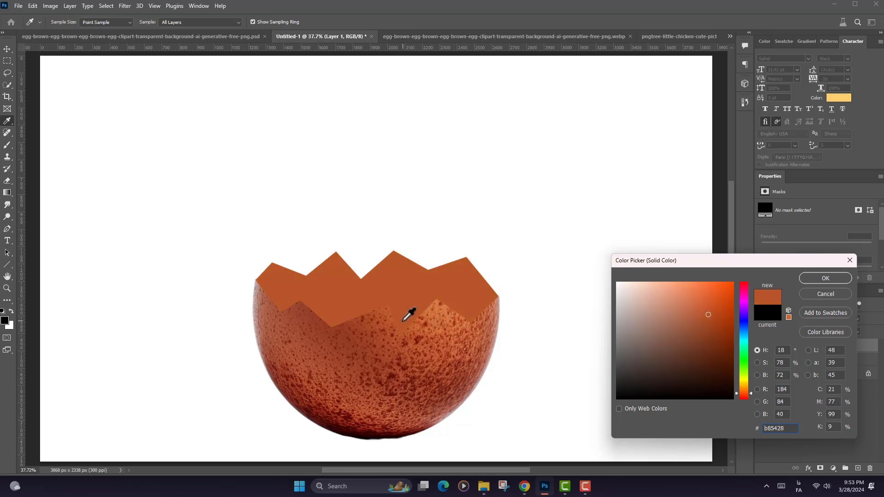
click(436, 308)
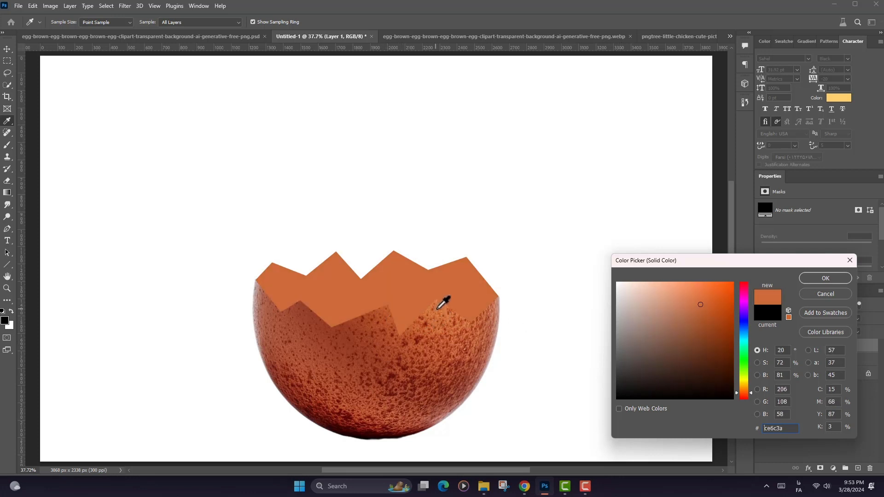
click(686, 297)
drag(685, 292, 663, 296)
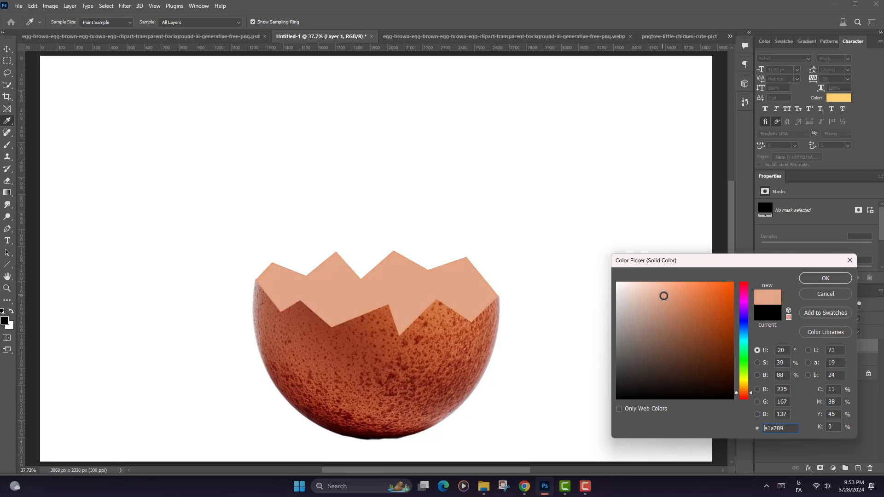
click(824, 277)
Rasterize the peach fill layer and apply its layer mask
right_click(811, 344)
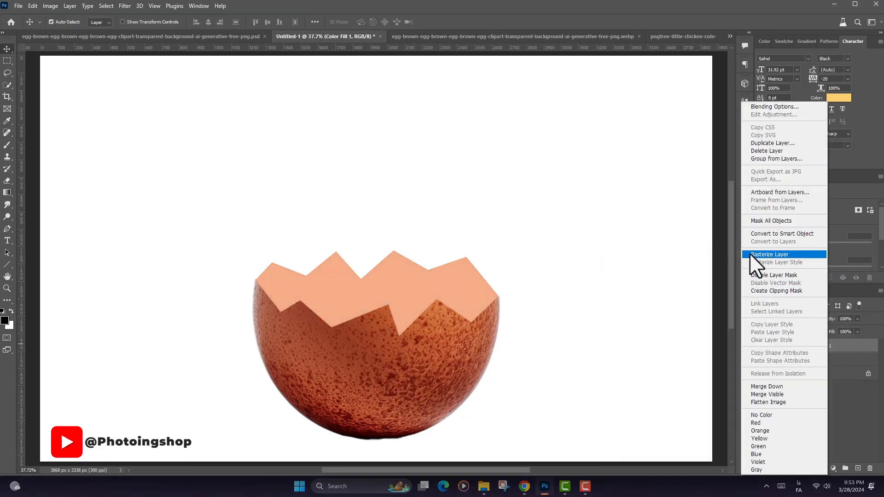
click(771, 255)
right_click(800, 348)
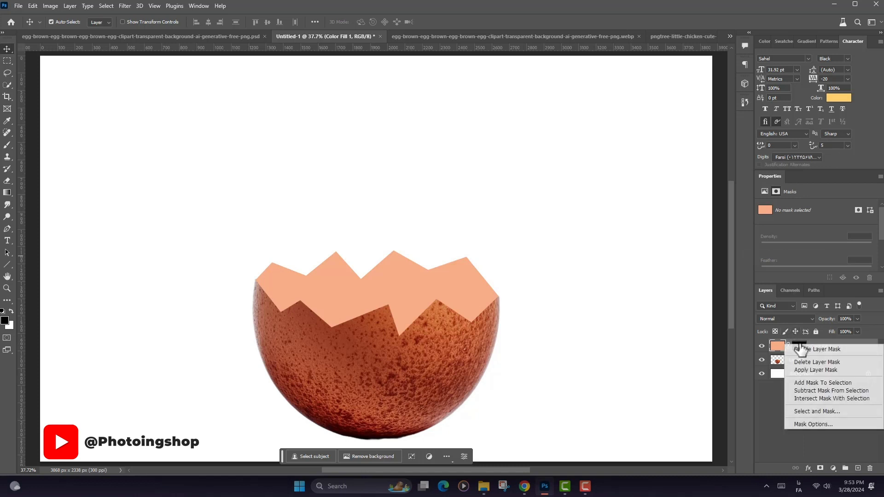
click(800, 348)
right_click(799, 348)
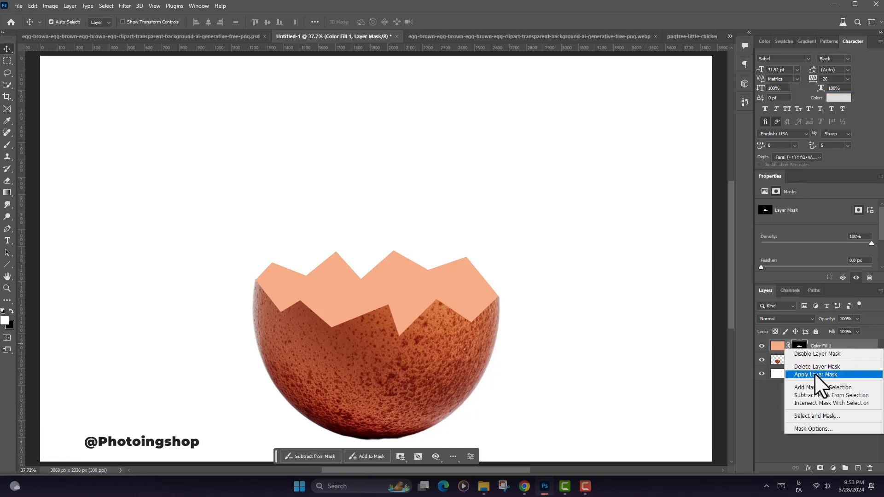
click(814, 373)
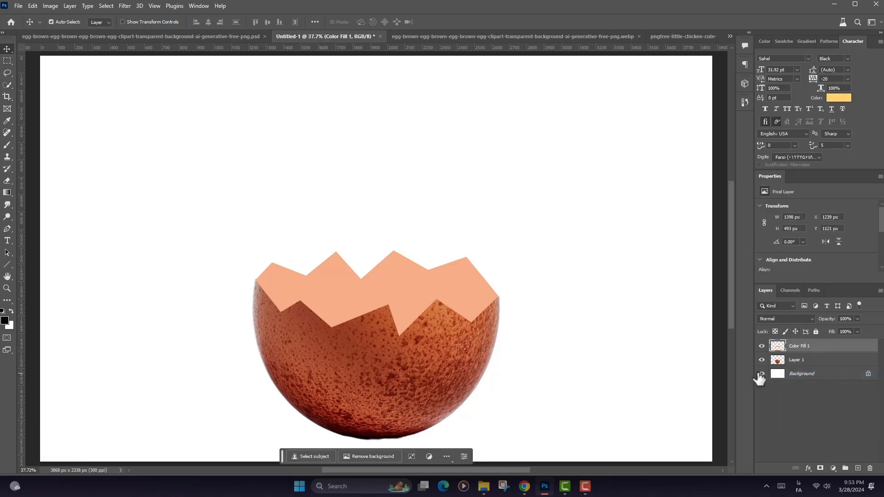
Add a white 10 px Stroke to the peach band with position Inside and blend mode Normal
double_click(841, 354)
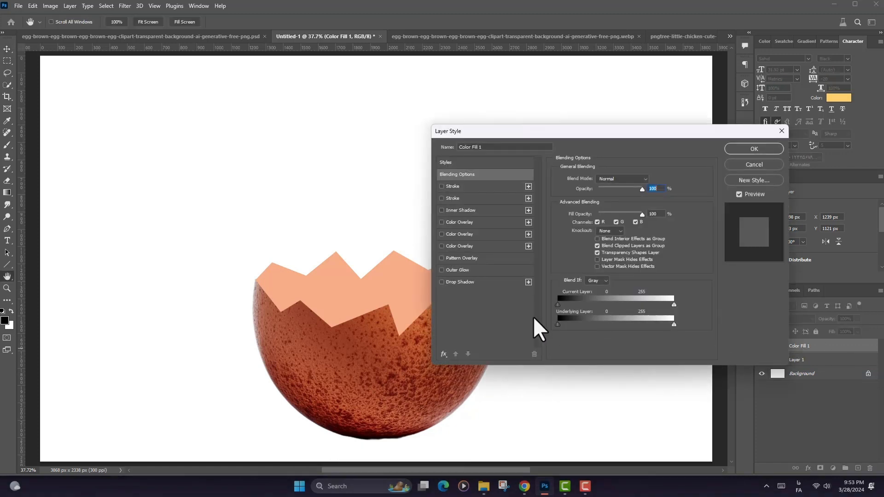
click(448, 186)
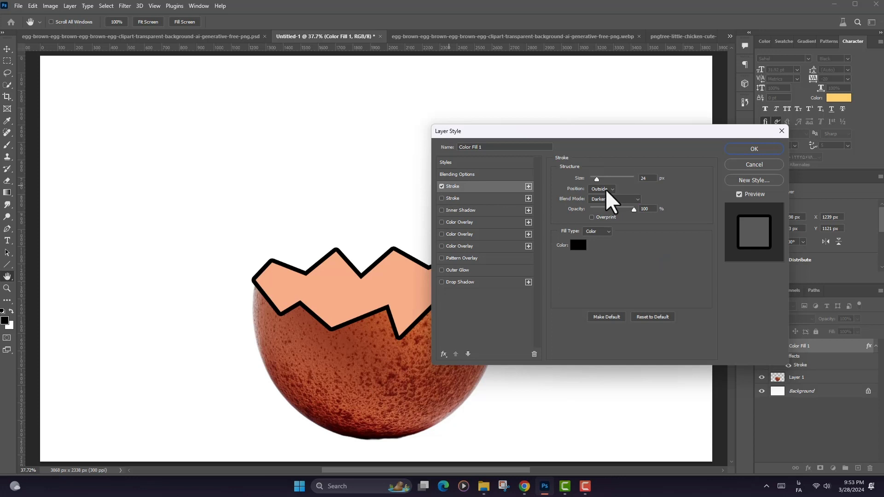
click(600, 203)
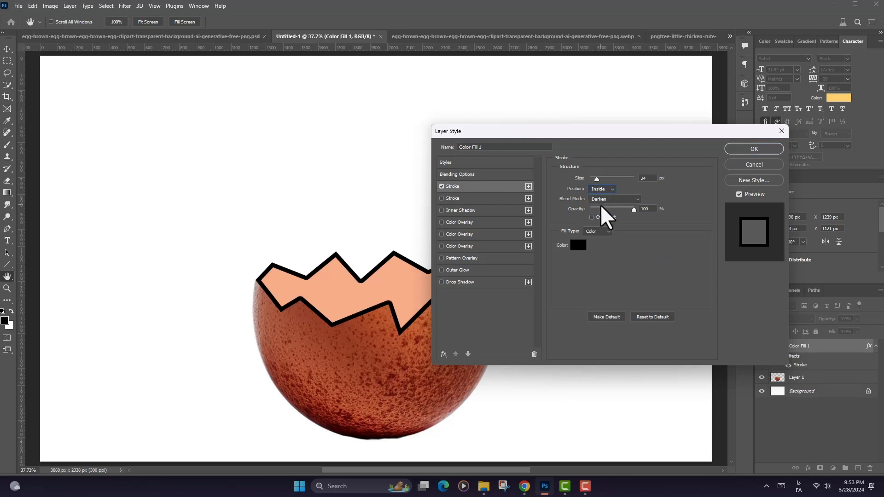
click(578, 246)
drag(638, 291, 537, 233)
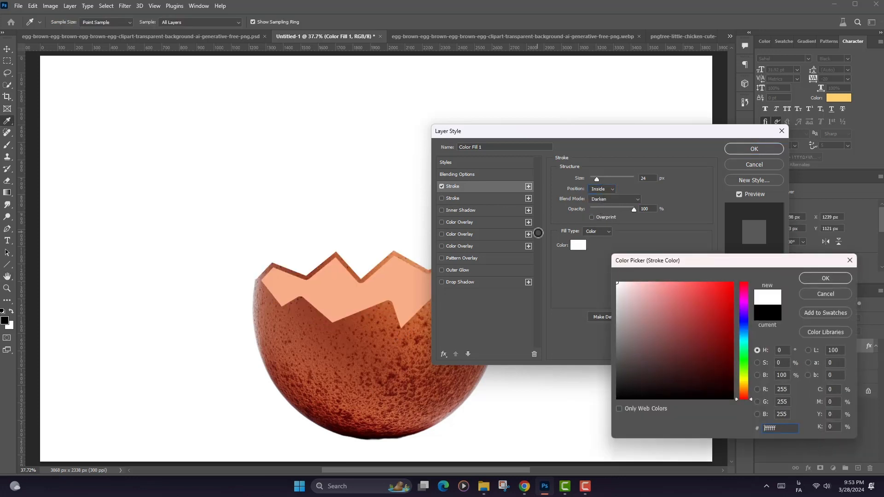
click(822, 278)
click(619, 200)
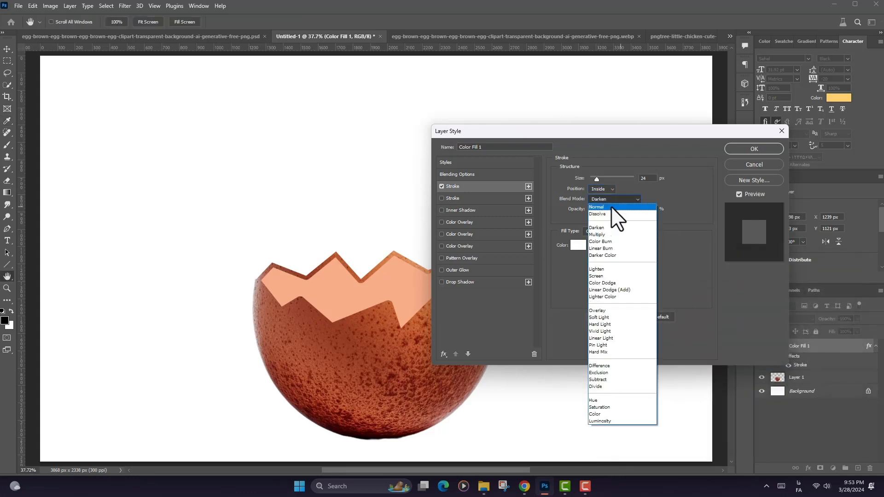
click(598, 207)
drag(596, 179, 594, 179)
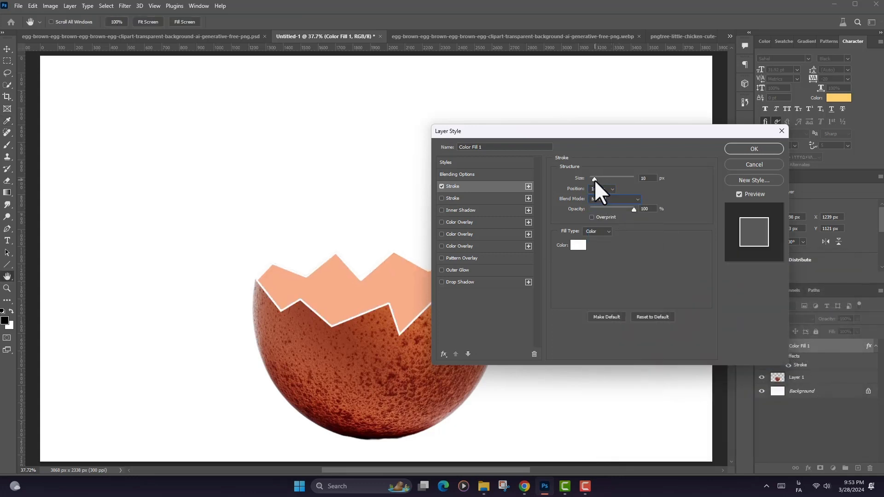
Change the band's stroke color to cream #fff4e4 and apply the layer style
click(578, 246)
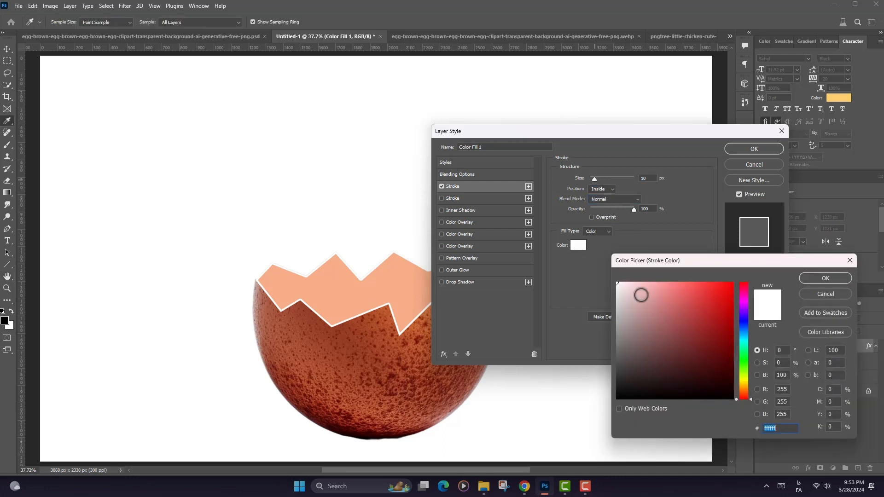
drag(746, 385, 742, 388)
click(641, 284)
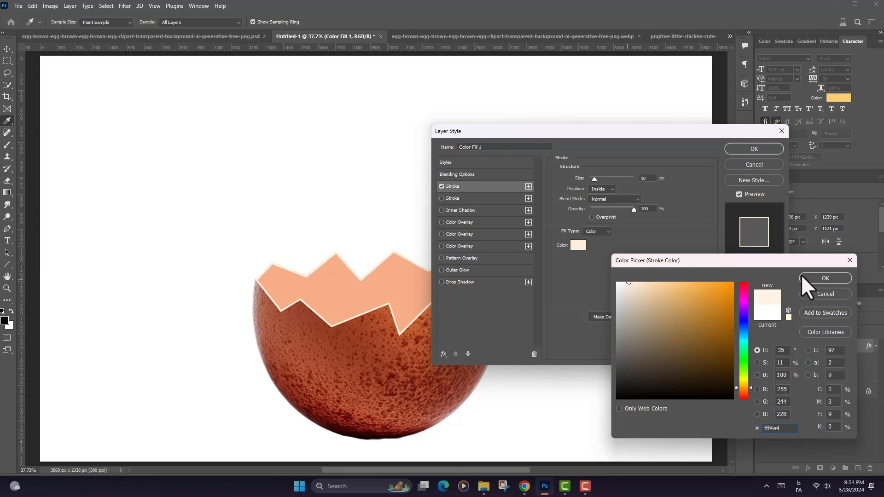
click(813, 274)
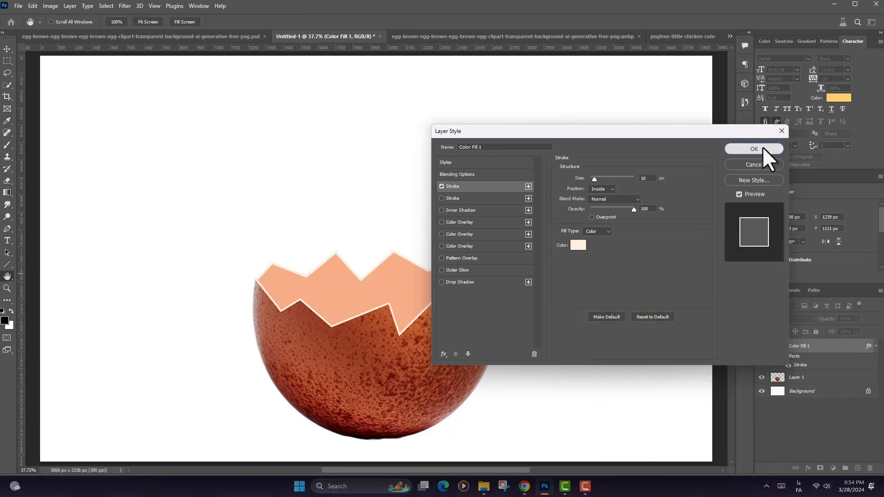
click(762, 148)
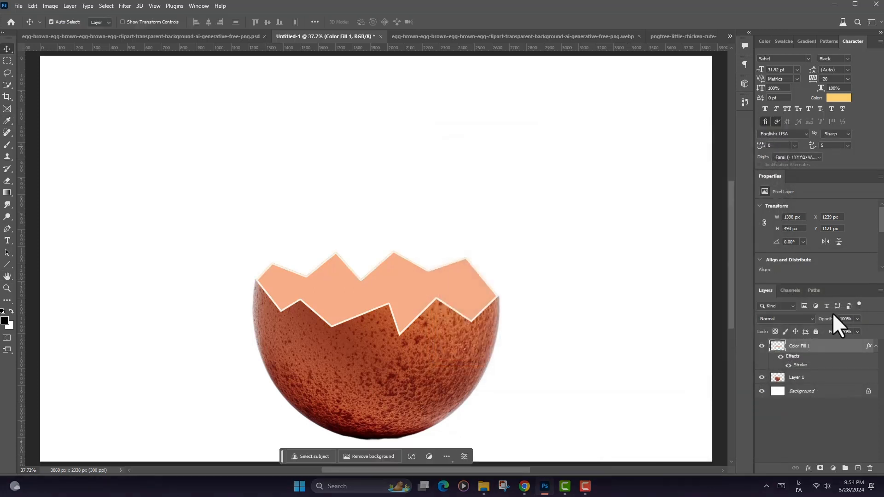
Apply the Add Noise filter to the peach band with an amount of 10.59% and Uniform distribution
click(126, 6)
mouse_move(161, 128)
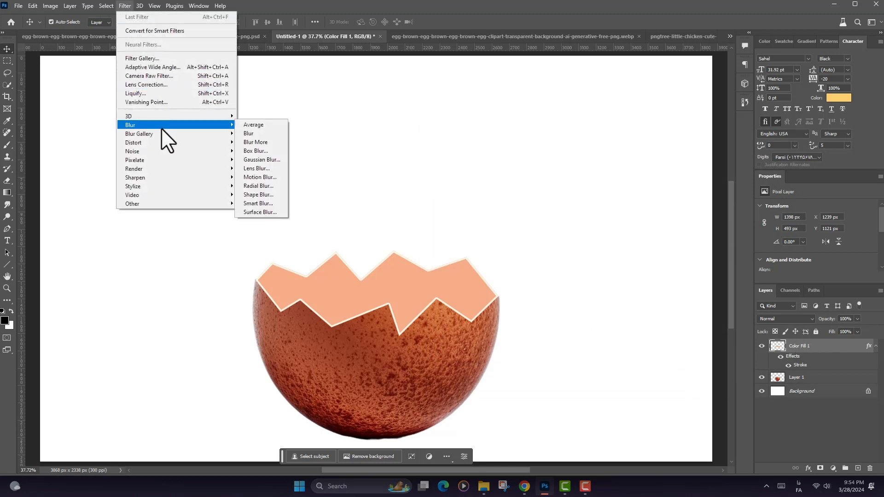
mouse_move(181, 150)
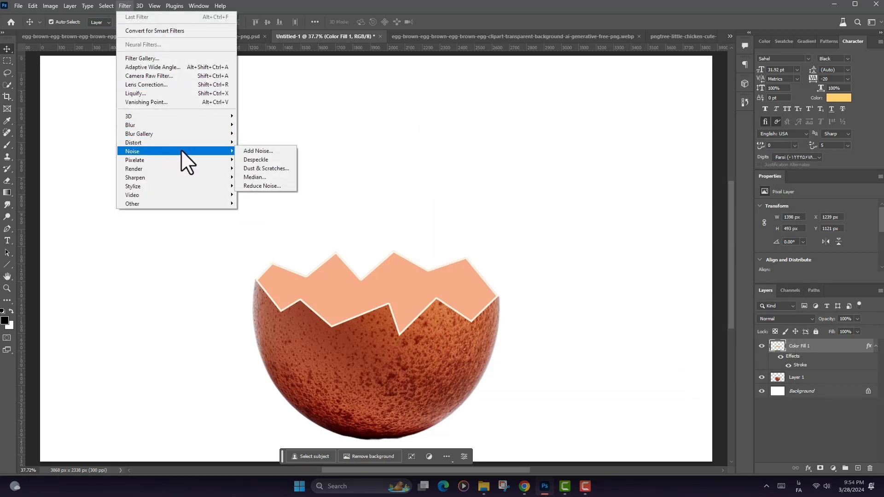
click(259, 153)
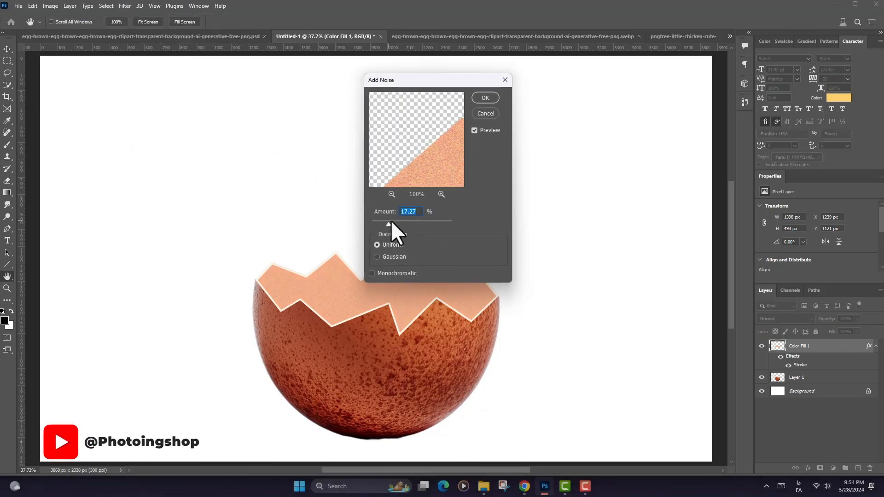
drag(378, 221, 382, 220)
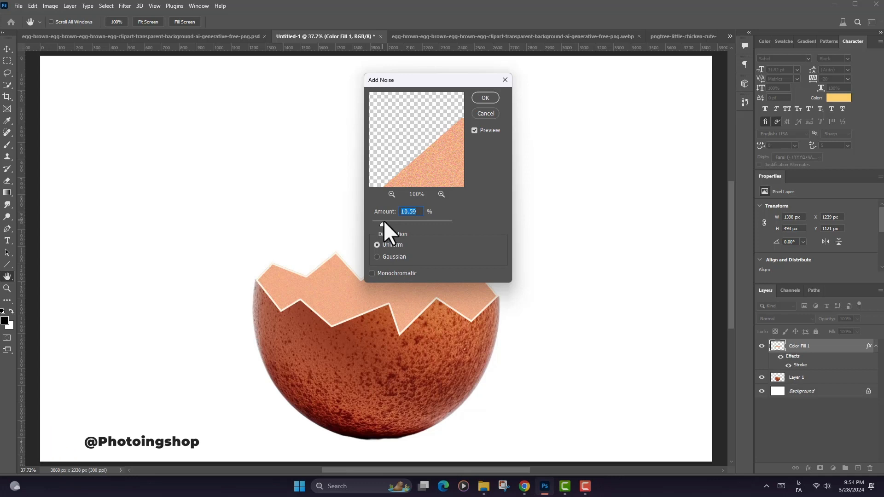
click(486, 101)
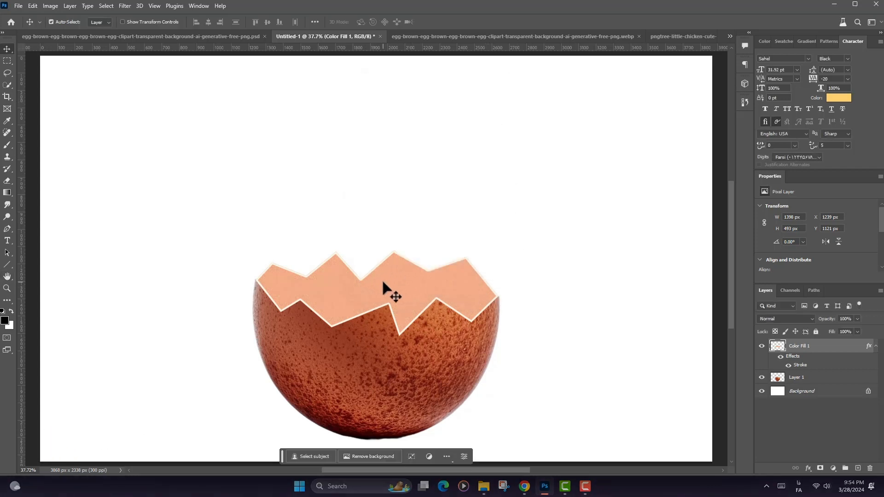
Load the peach band's outline as a selection and contract it by 4 pixels for the Gradient tool
ctrl+click(778, 347)
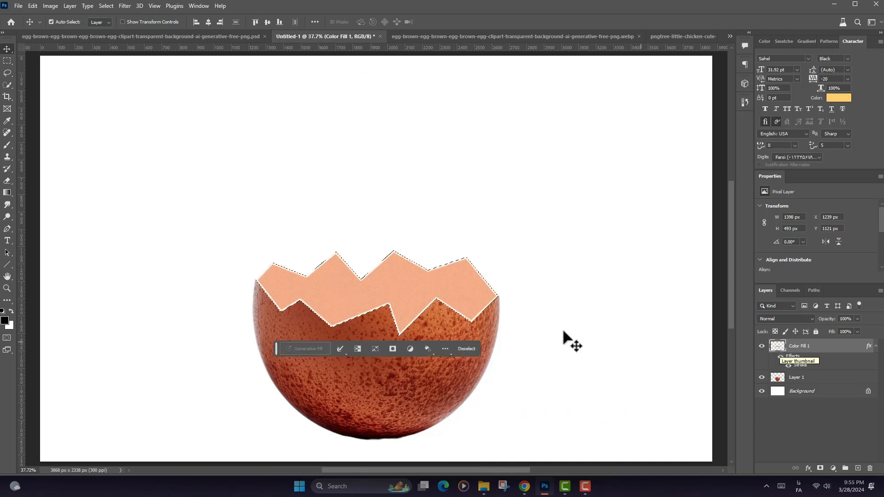
click(7, 192)
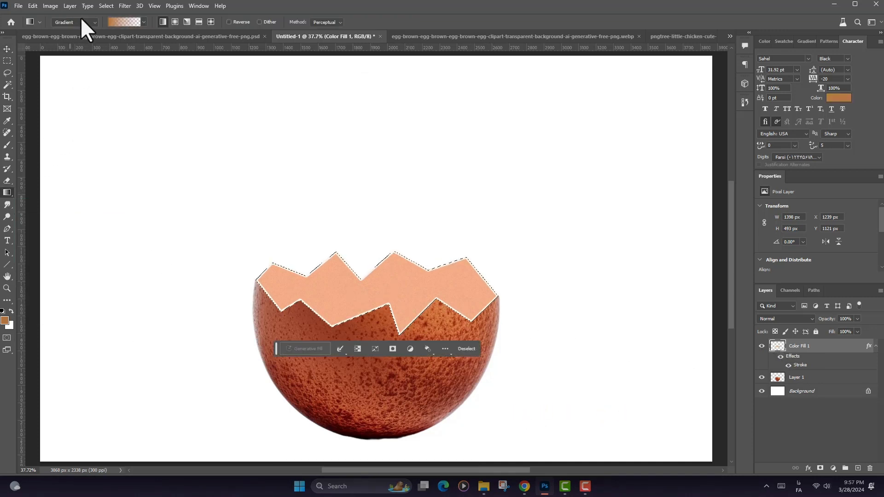
click(103, 5)
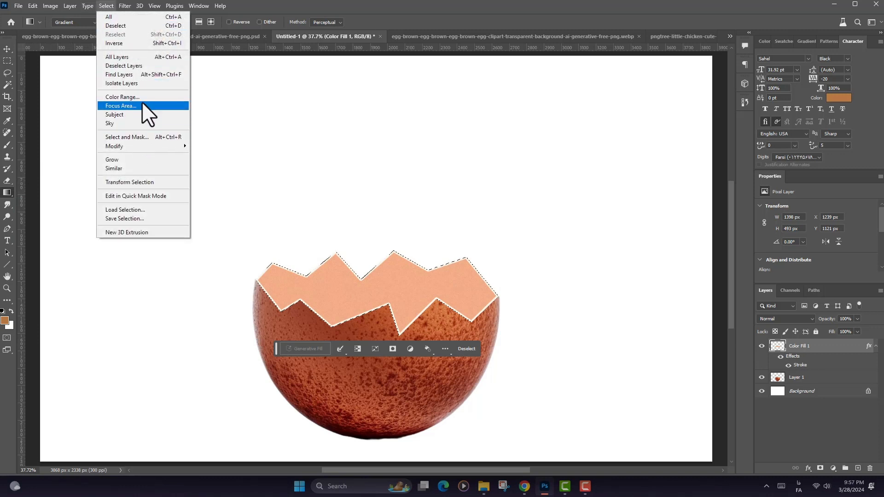
mouse_move(147, 146)
click(215, 172)
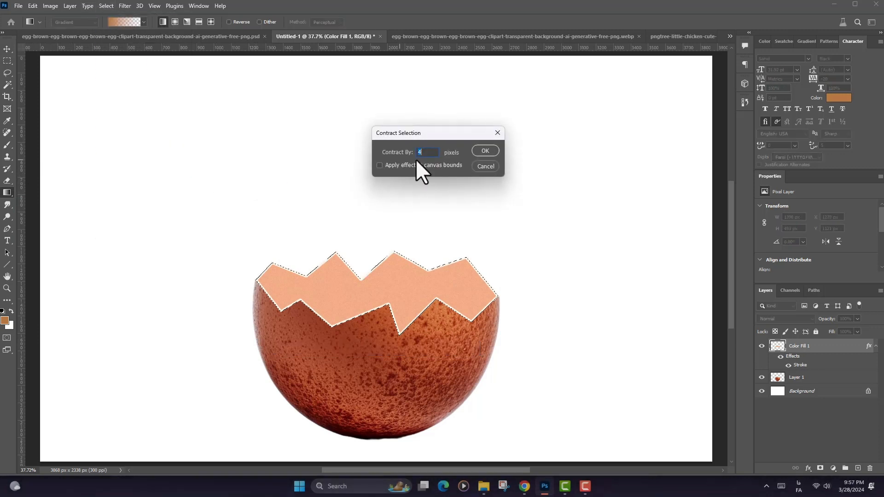
click(485, 150)
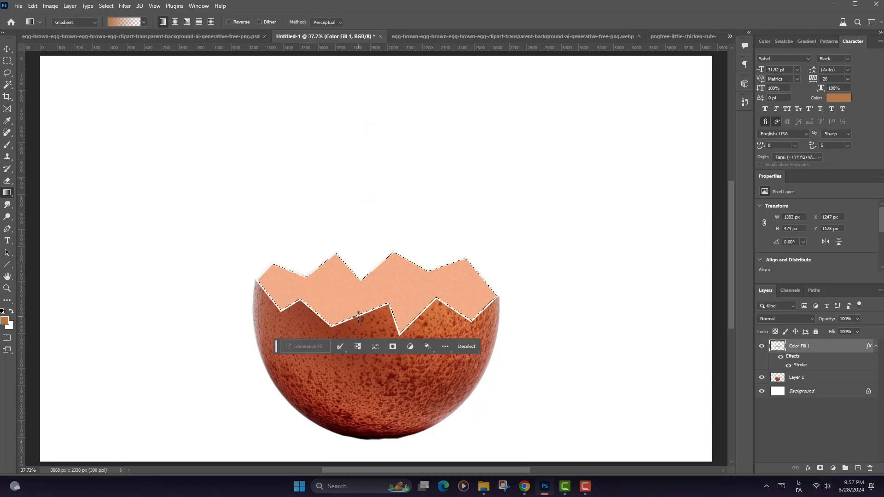
Draw a brown-to-transparent linear gradient upward from the selected band's lower edge, deselect, and set the gradient layer to Multiply at 82% opacity
drag(330, 329, 349, 253)
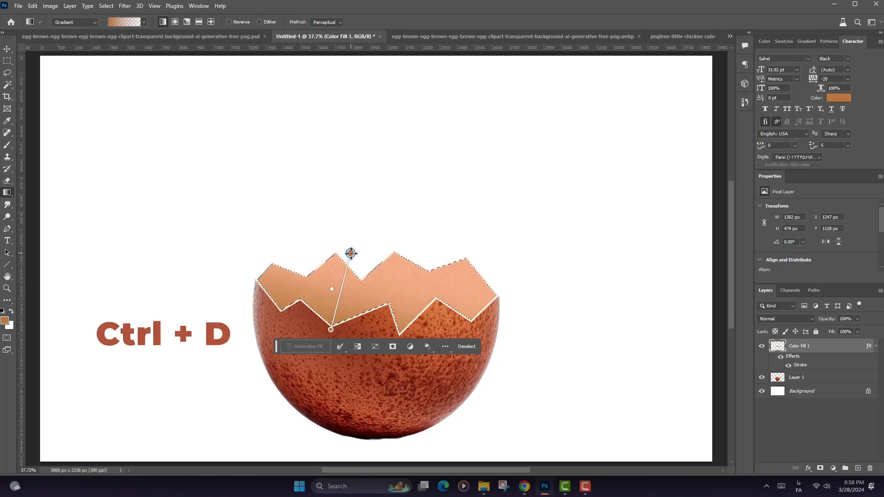
key(ctrl+d)
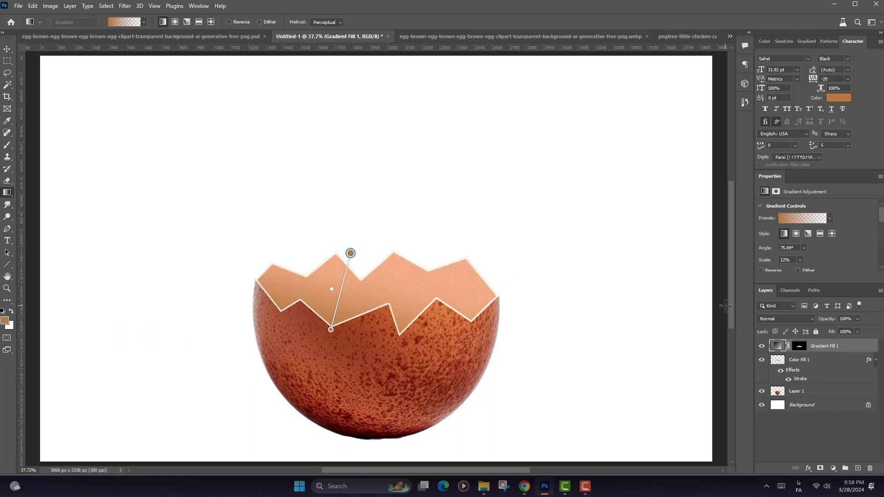
click(798, 321)
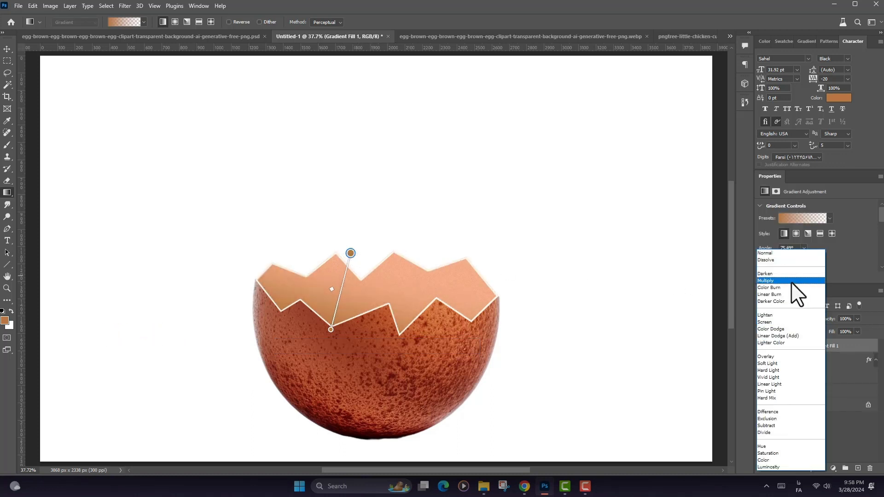
click(799, 280)
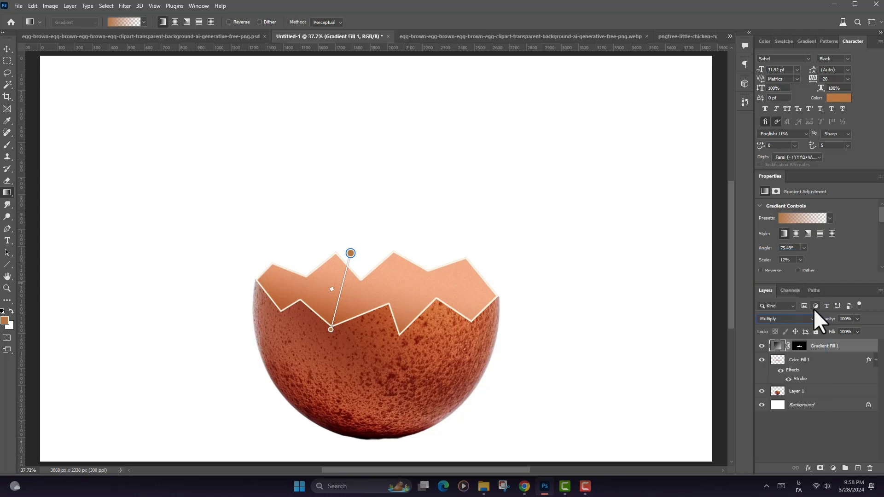
drag(822, 323, 820, 324)
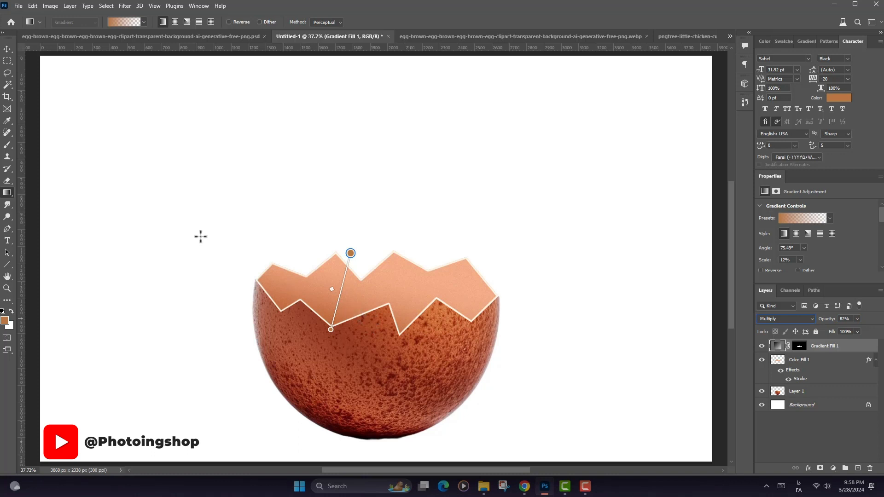
Copy the chick into the eggshell document and scale it to about 204%, positioned over the shell
click(7, 49)
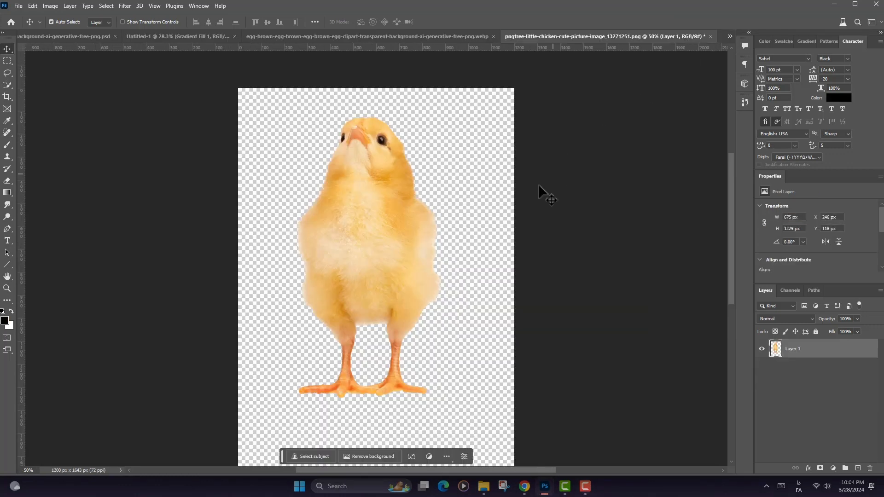
drag(394, 233, 422, 178)
key(ctrl+t)
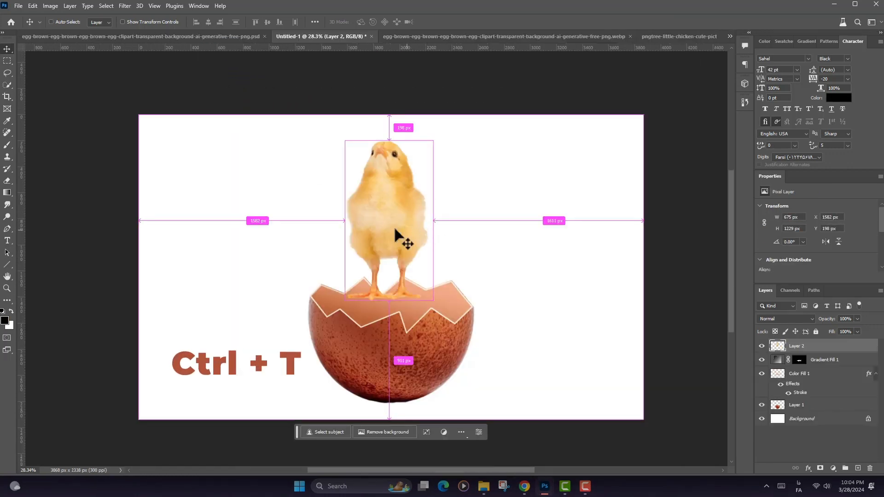
drag(432, 220, 554, 246)
drag(485, 236, 431, 321)
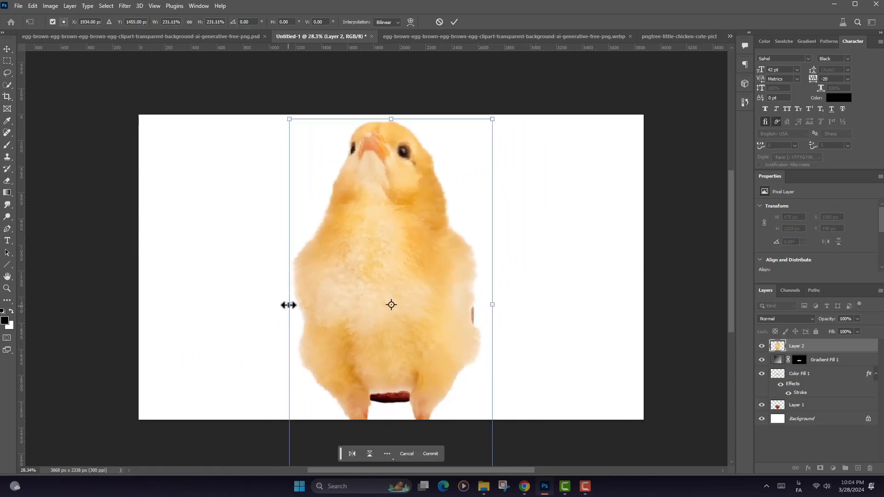
drag(289, 306, 309, 318)
drag(382, 320, 375, 313)
drag(491, 301, 489, 302)
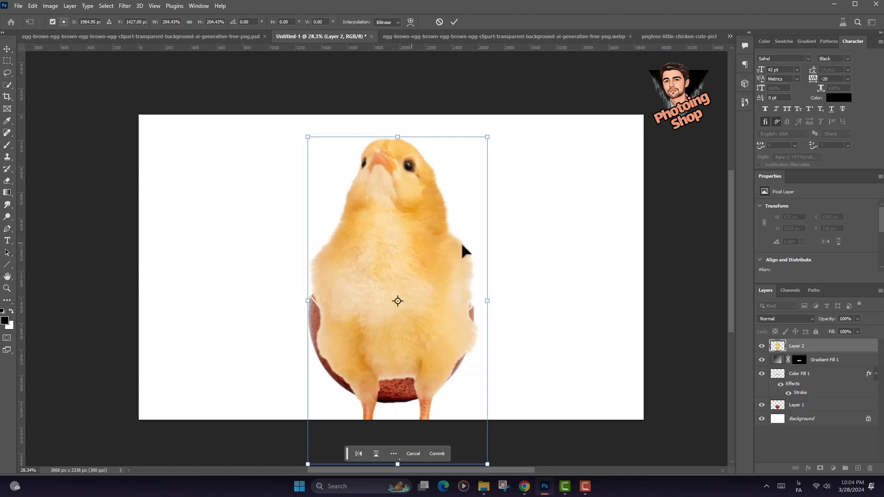
click(454, 22)
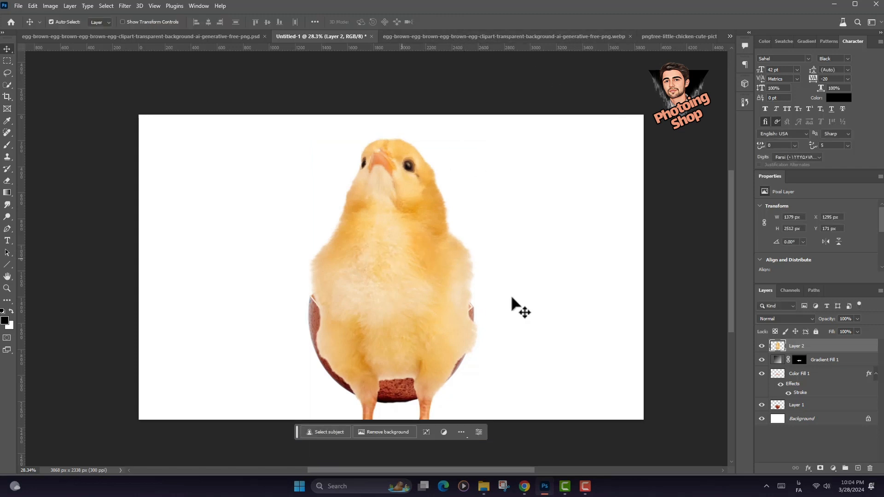
Load the outline of the peach Color Fill 1 layer as a selection and contract it, keeping the chick layer active
ctrl+click(778, 375)
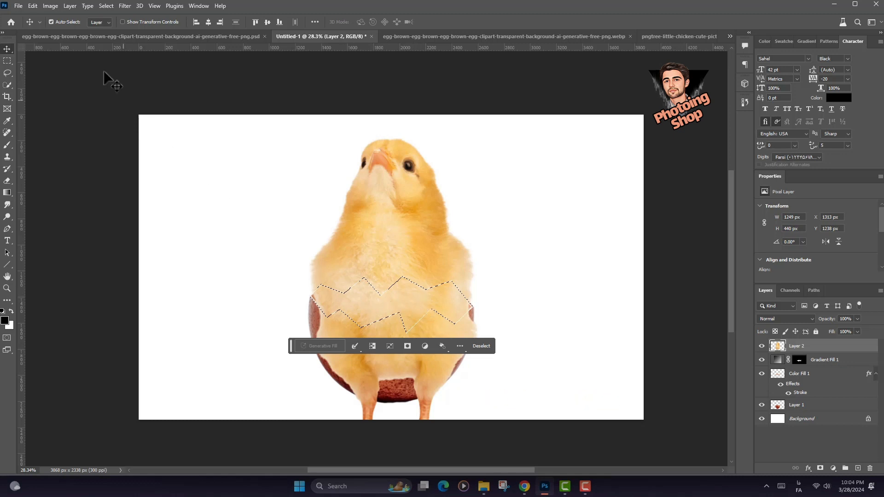
click(106, 5)
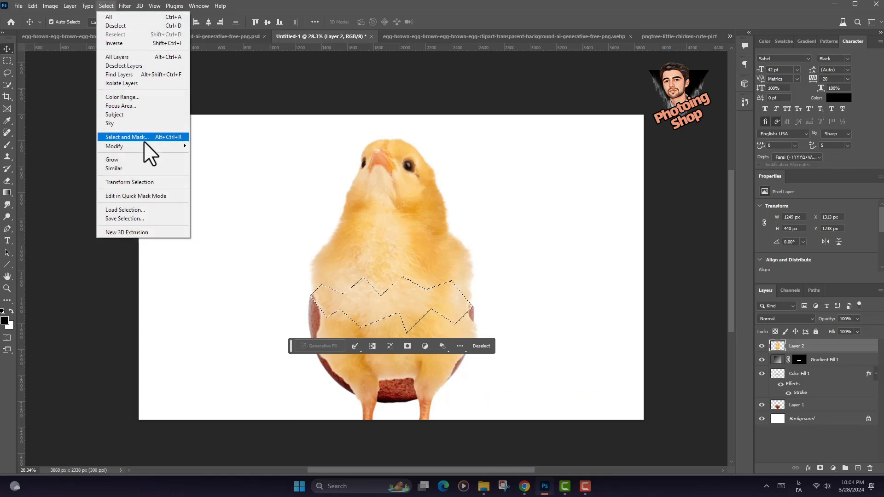
mouse_move(155, 145)
click(218, 172)
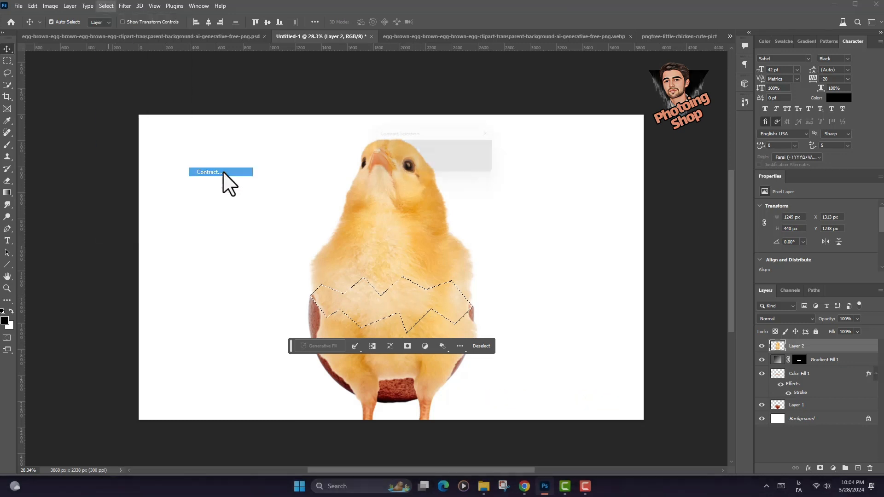
click(485, 151)
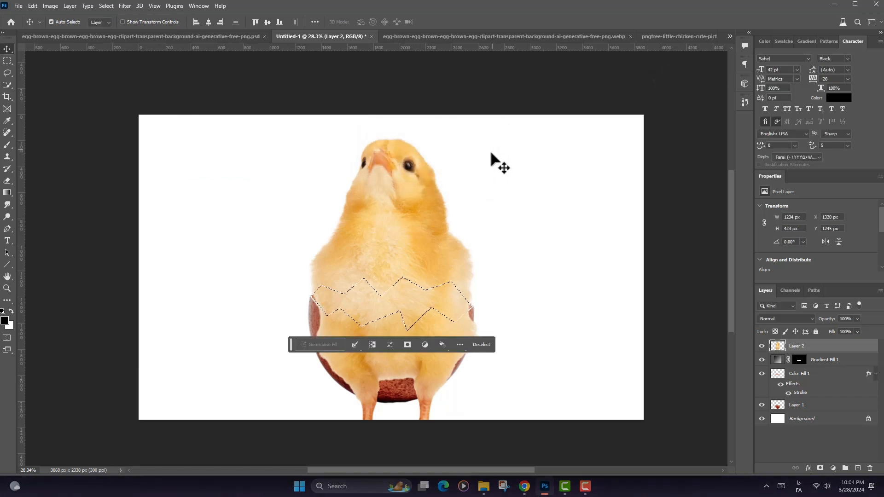
Invert the selection and erase the chick's lower body and legs covering the shell
click(106, 6)
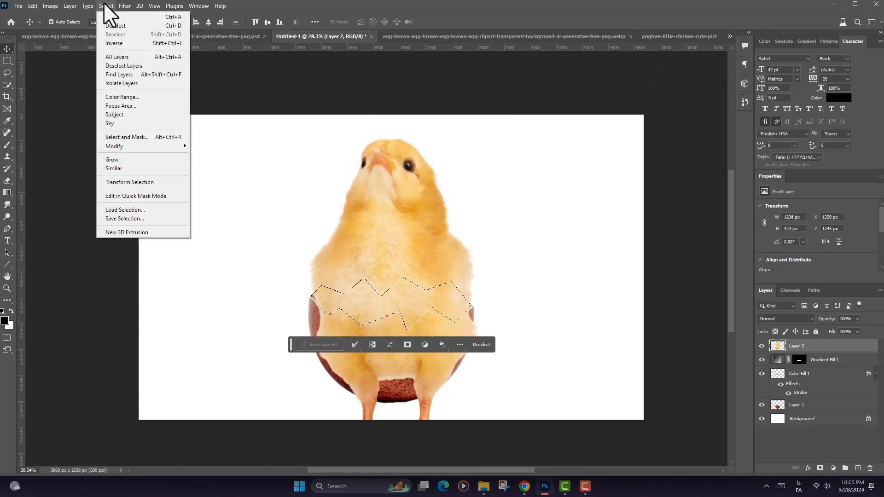
click(128, 43)
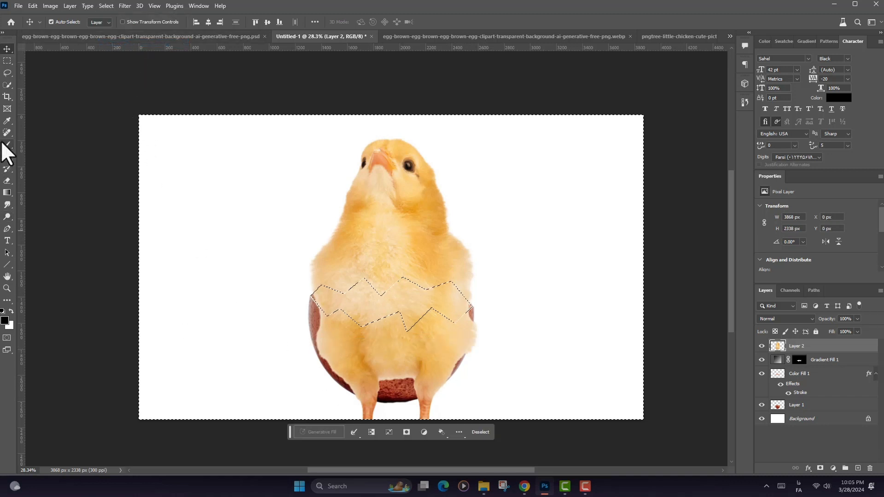
click(7, 180)
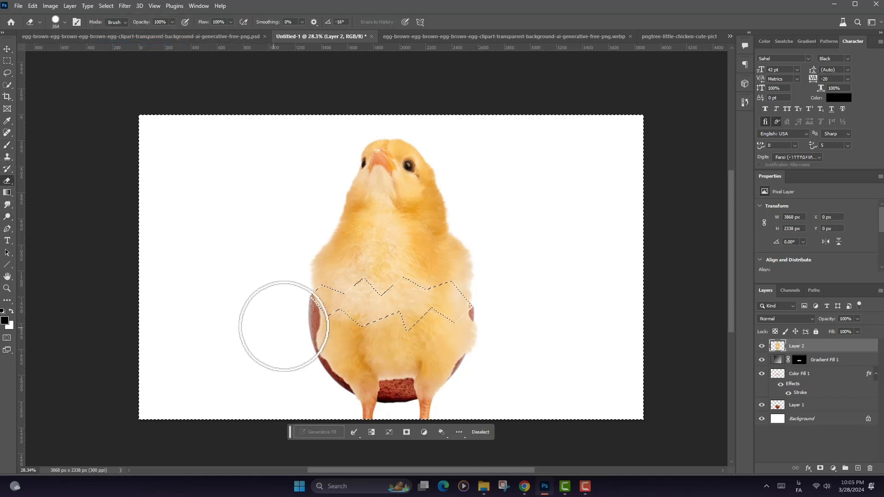
mouse_move(284, 326)
mouse_down()
mouse_move(312, 321)
mouse_move(322, 335)
mouse_move(351, 322)
mouse_move(478, 331)
mouse_move(459, 351)
mouse_move(353, 359)
mouse_move(424, 391)
mouse_move(374, 375)
mouse_up()
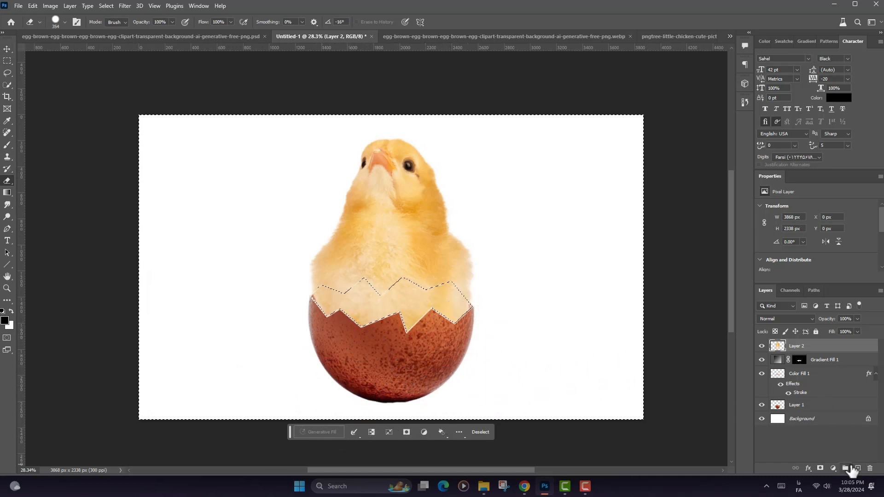
On a new layer above the chick, invert the selection and paint soft black shading along the jagged rim with a 511 px brush
click(855, 467)
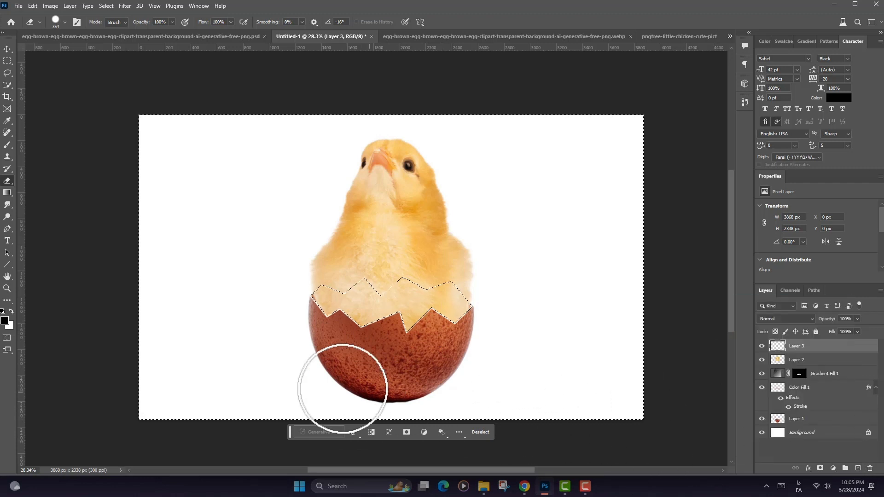
click(7, 144)
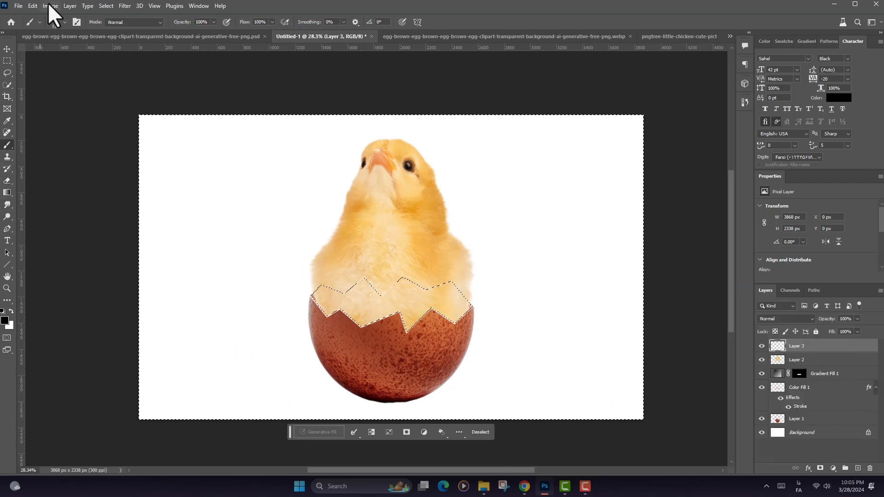
click(56, 22)
click(56, 22)
click(316, 331)
key(ctrl+z)
click(105, 6)
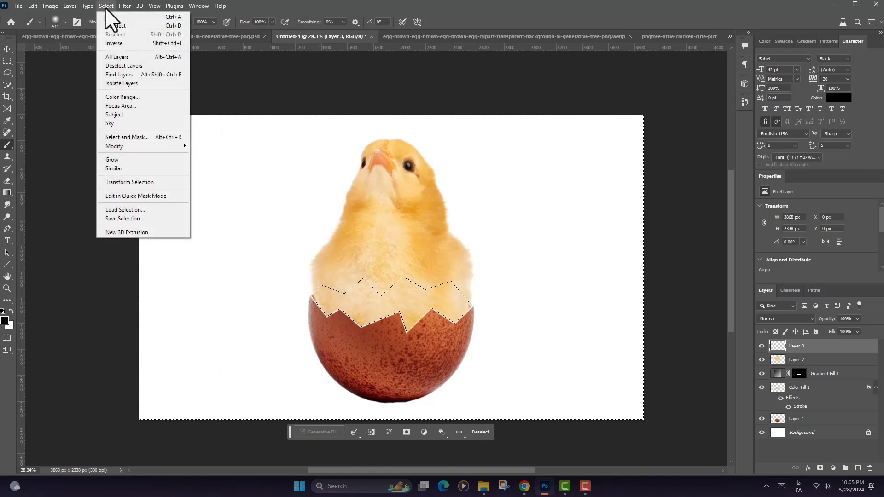
click(125, 42)
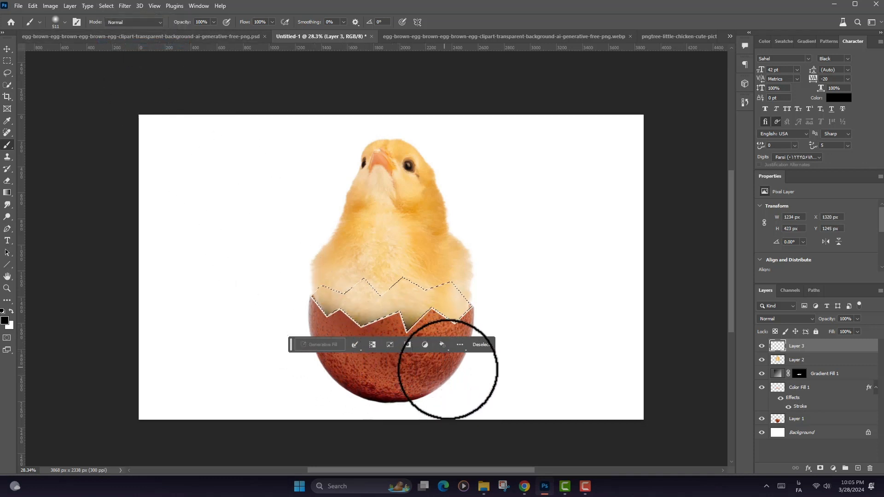
Reduce the brush to 146 px and paint darker shading into the notches along the shell's rim
right_click(461, 336)
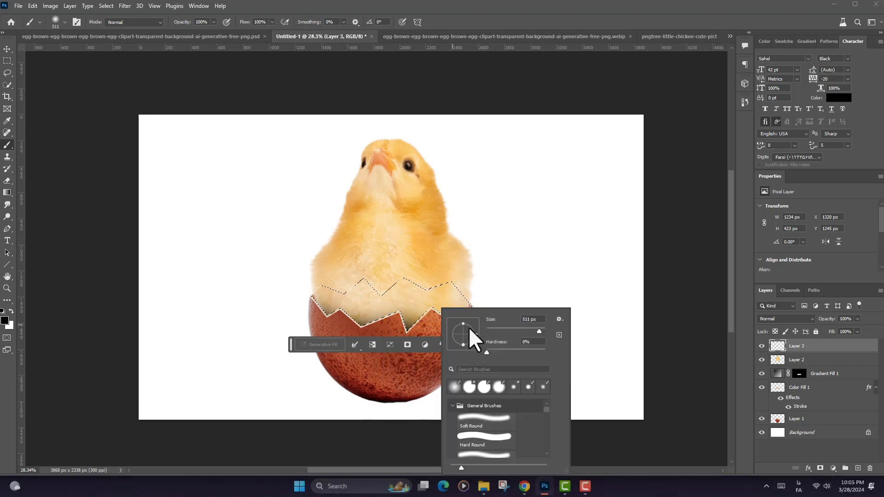
key(Return)
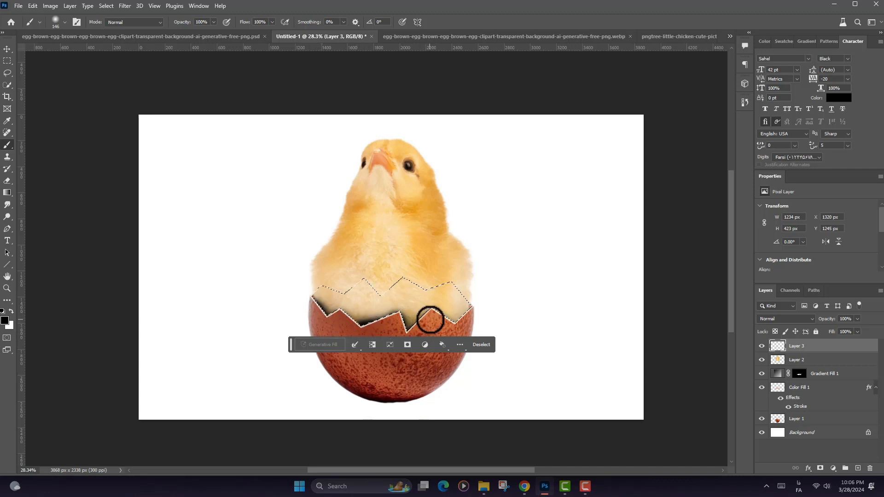
scroll(425, 328, down, 1)
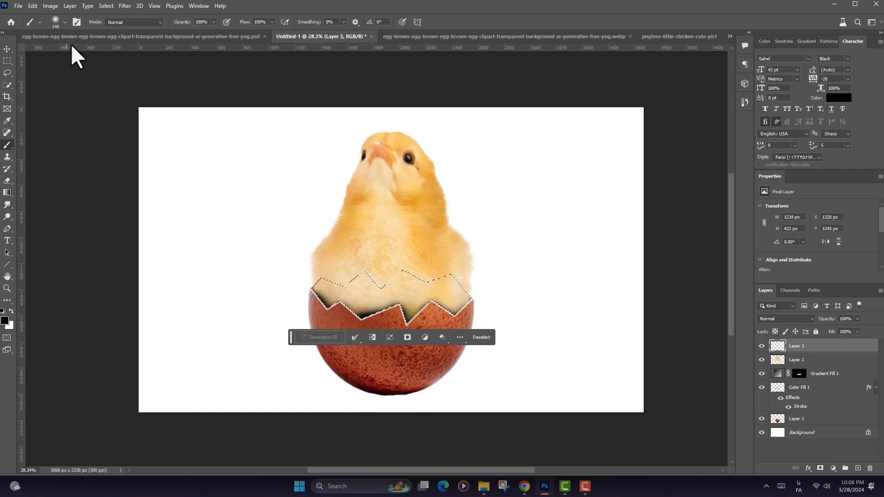
Set the brush size to 369 px, paint a broader black shadow just above the rim, and deselect
click(64, 23)
click(98, 51)
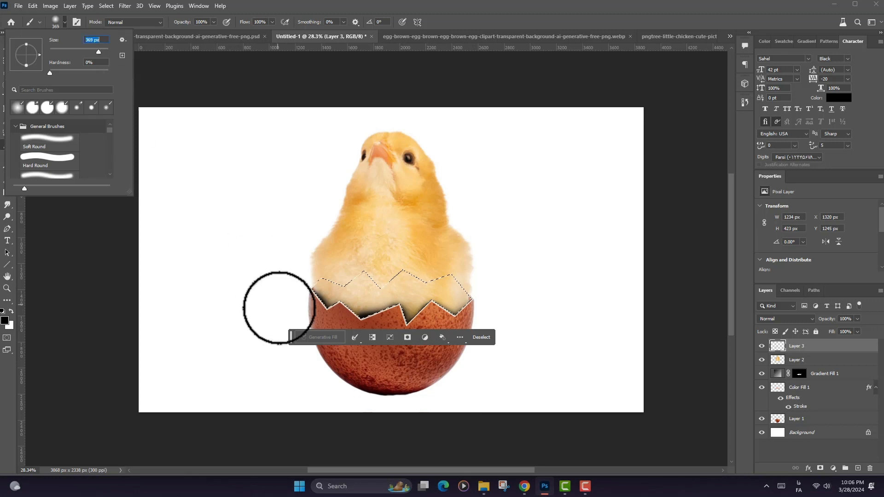
key(Return)
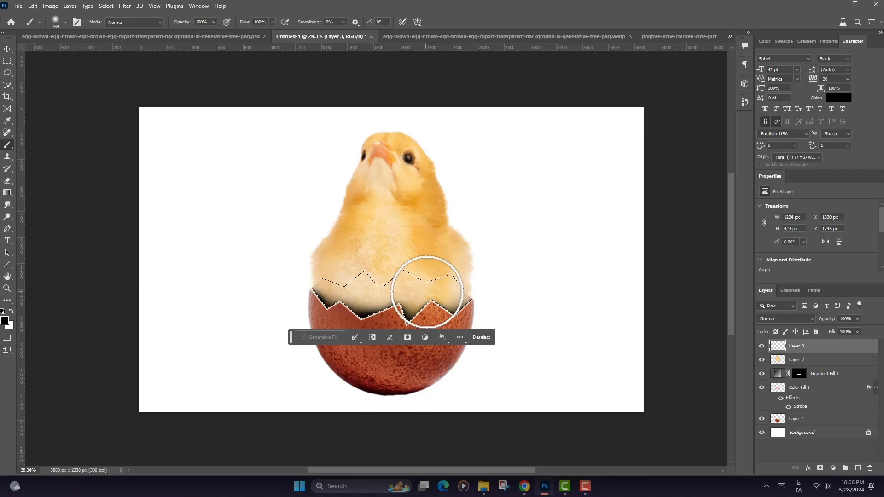
key(ctrl+d)
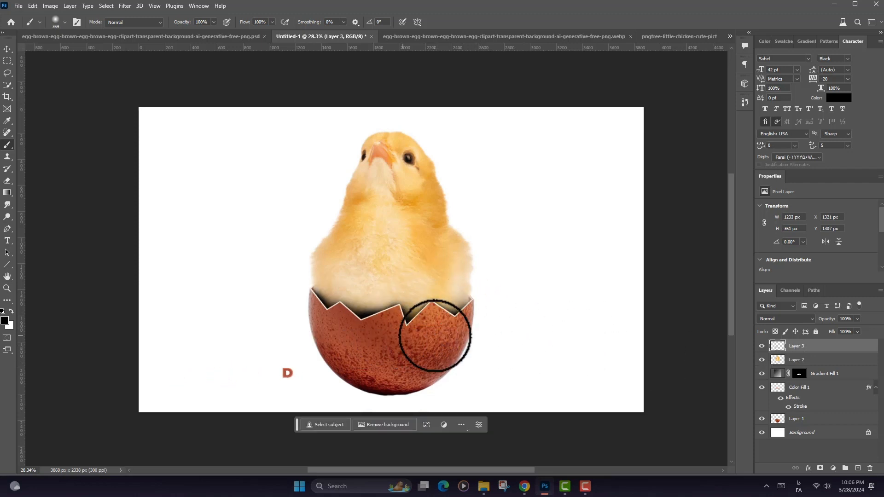
Set the shading layer's blend mode to Overlay and duplicate the layer
click(794, 319)
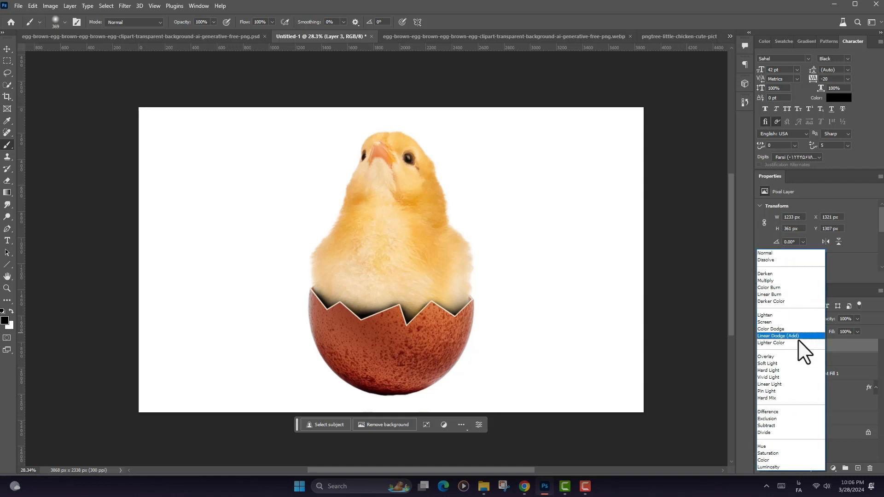
click(778, 356)
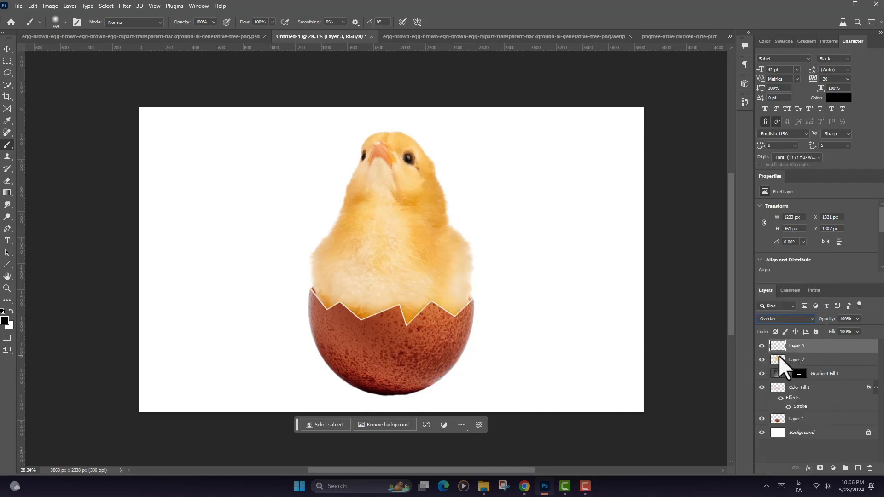
drag(805, 353, 857, 467)
Set the duplicated shading layer to Normal blend mode and lower its opacity
click(795, 319)
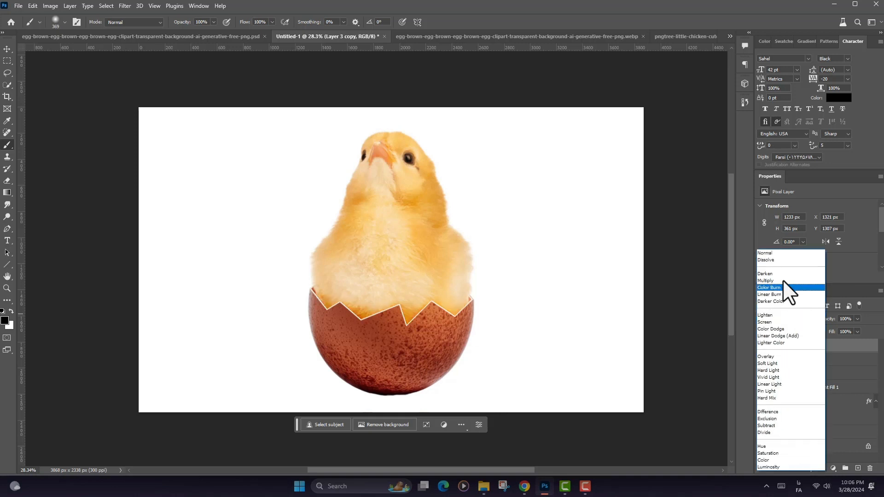
click(780, 255)
drag(786, 323, 732, 323)
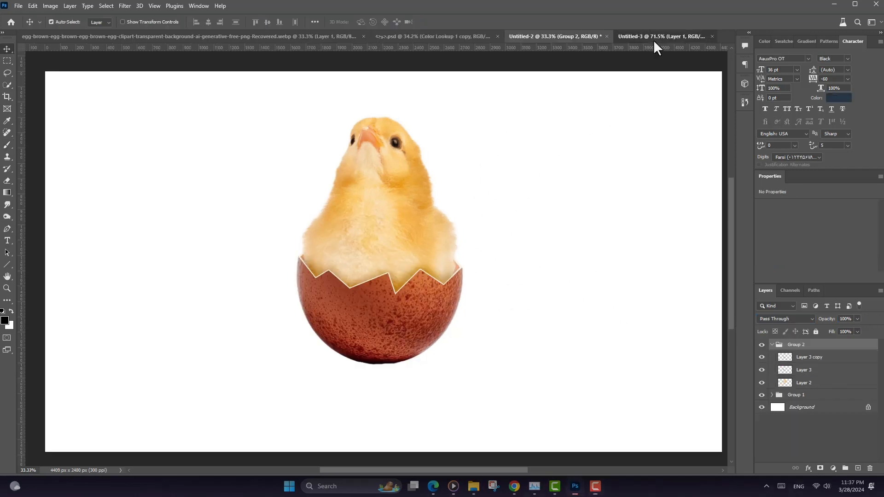
Copy the chick feet from the Untitled-3 document into the egg composition and place them beneath the shell
click(653, 38)
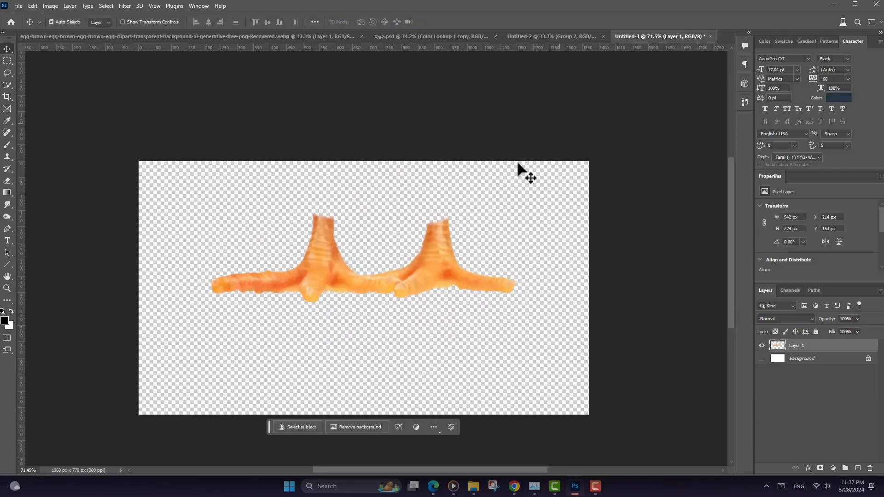
drag(434, 276, 408, 377)
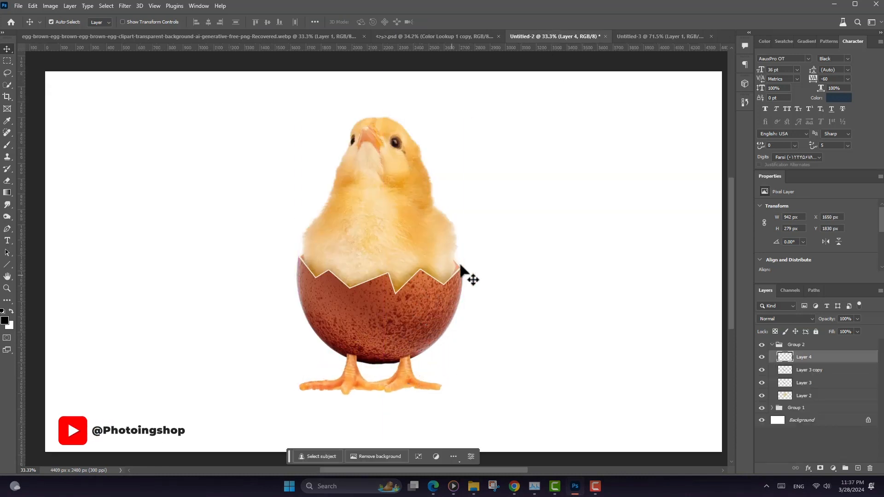